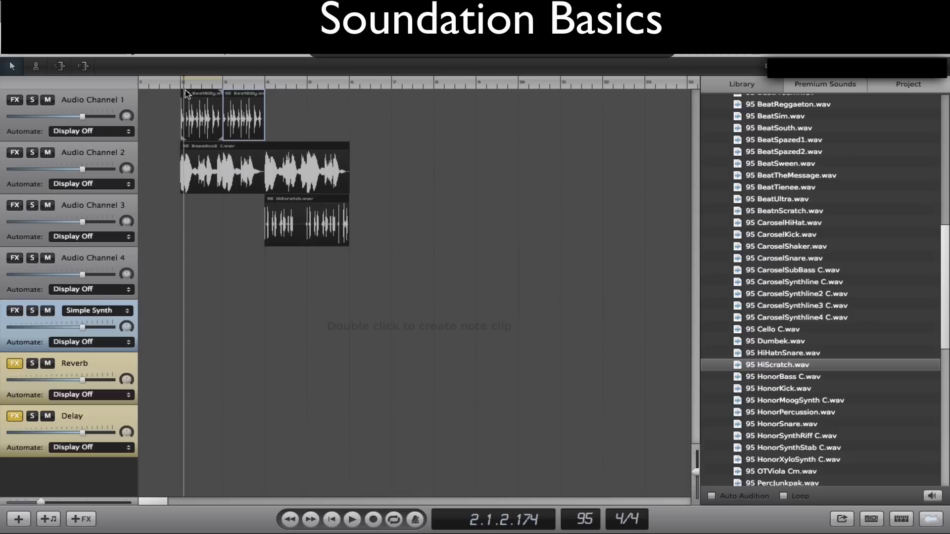
# Play the demo song briefly, then stop playback.
pyautogui.press('space')
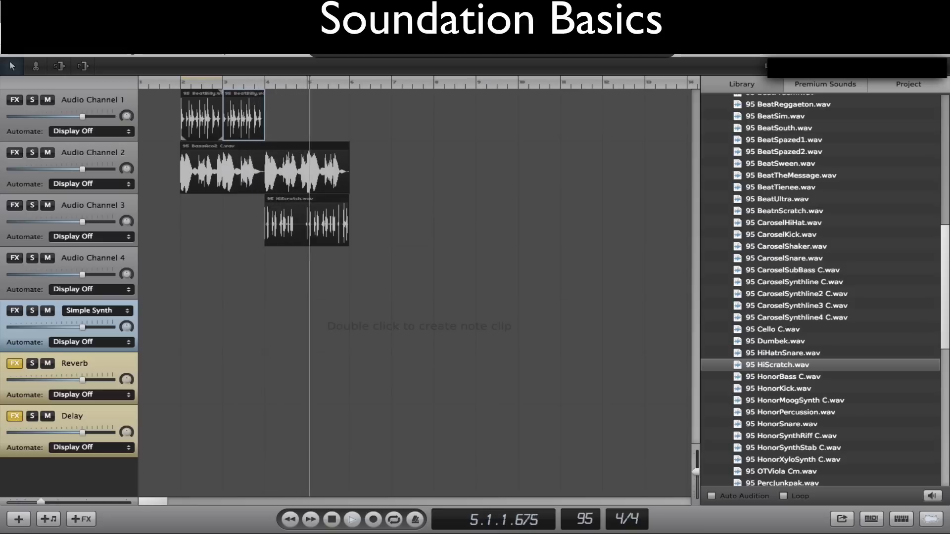
pyautogui.press('space')
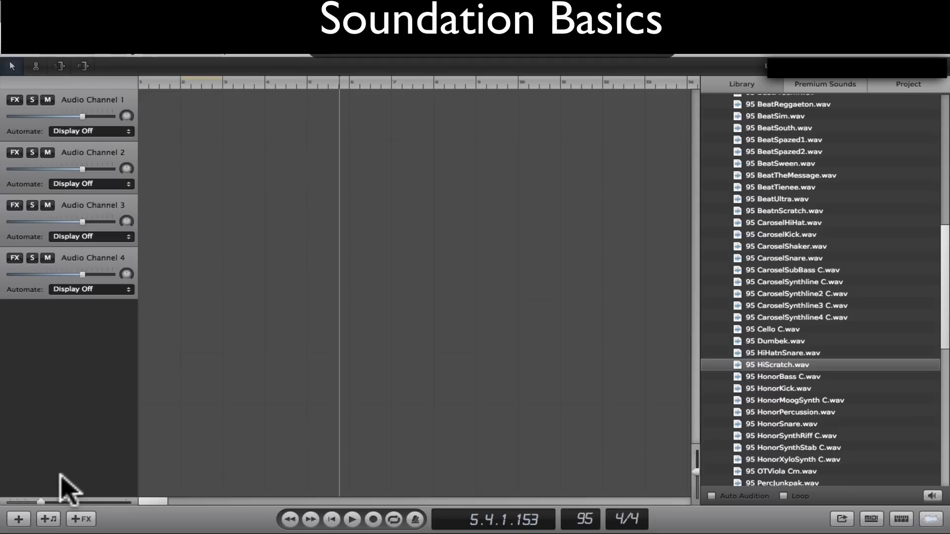
pyautogui.click(105, 100)
pyautogui.click(93, 159)
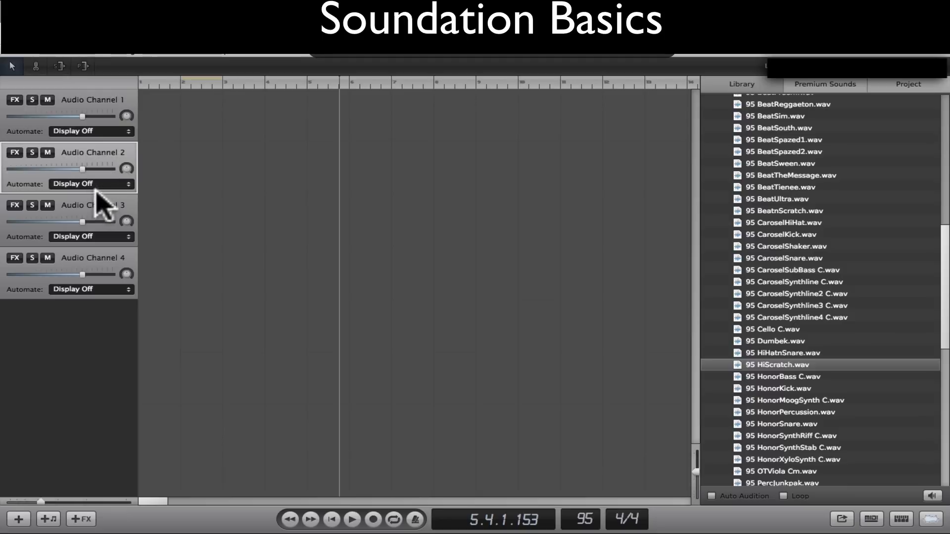
pyautogui.click(102, 212)
pyautogui.click(95, 275)
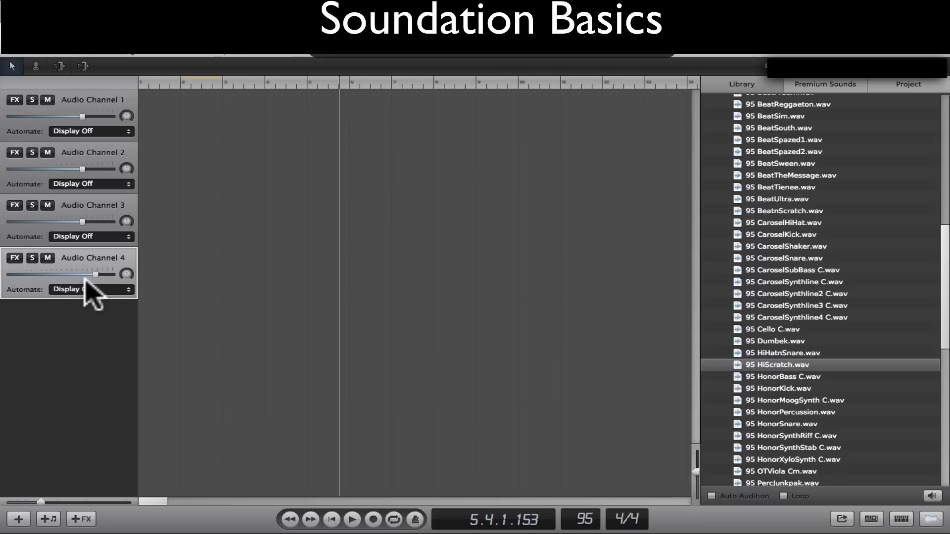
pyautogui.click(81, 519)
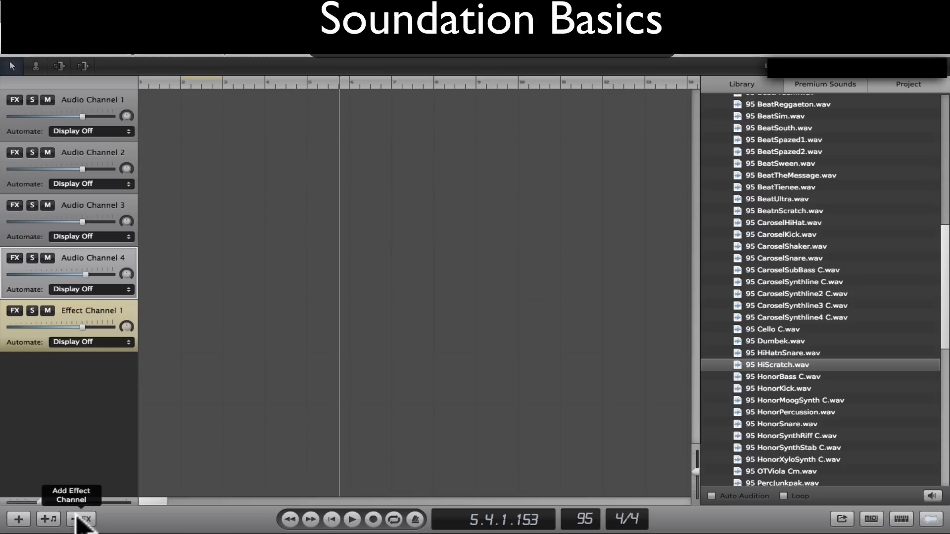
pyautogui.click(105, 312)
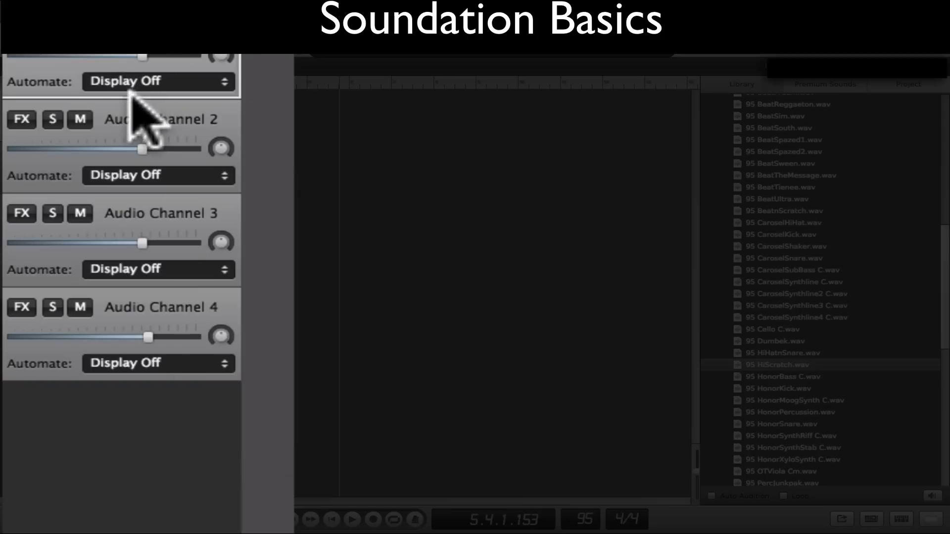
pyautogui.click(143, 134)
pyautogui.click(147, 230)
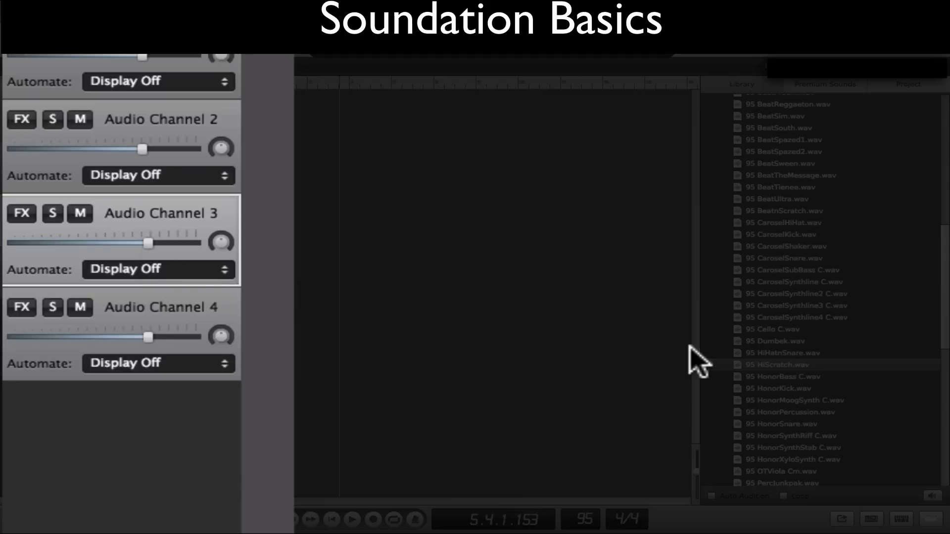
pyautogui.scroll(10, 775, 376)
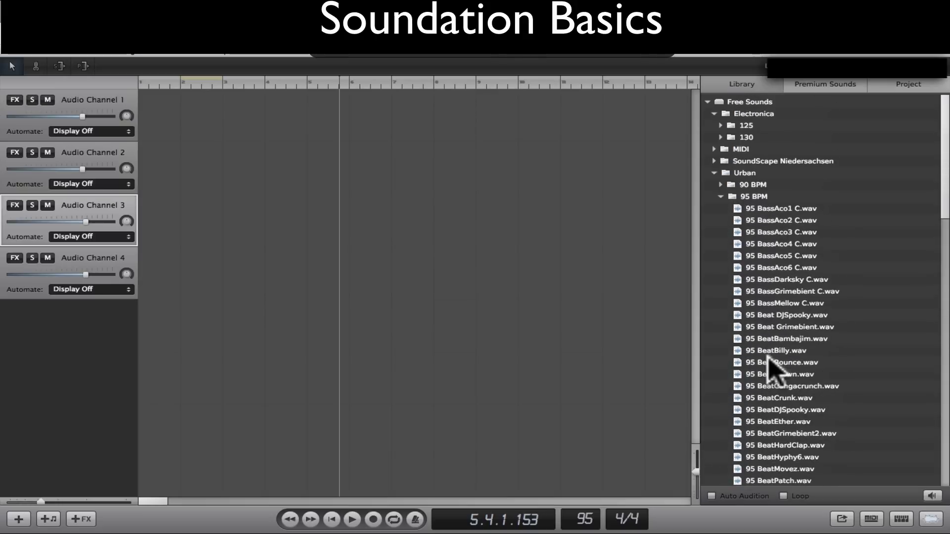
pyautogui.click(721, 197)
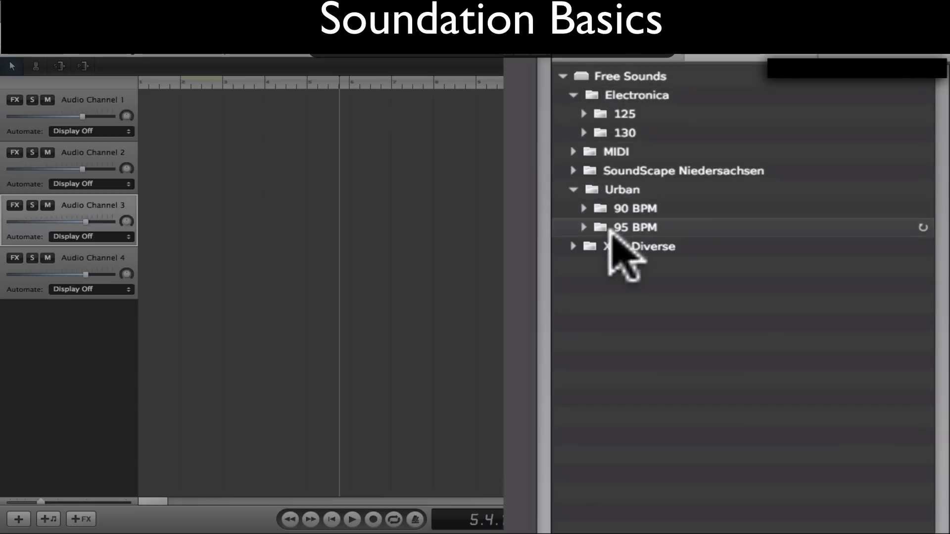
pyautogui.click(726, 52)
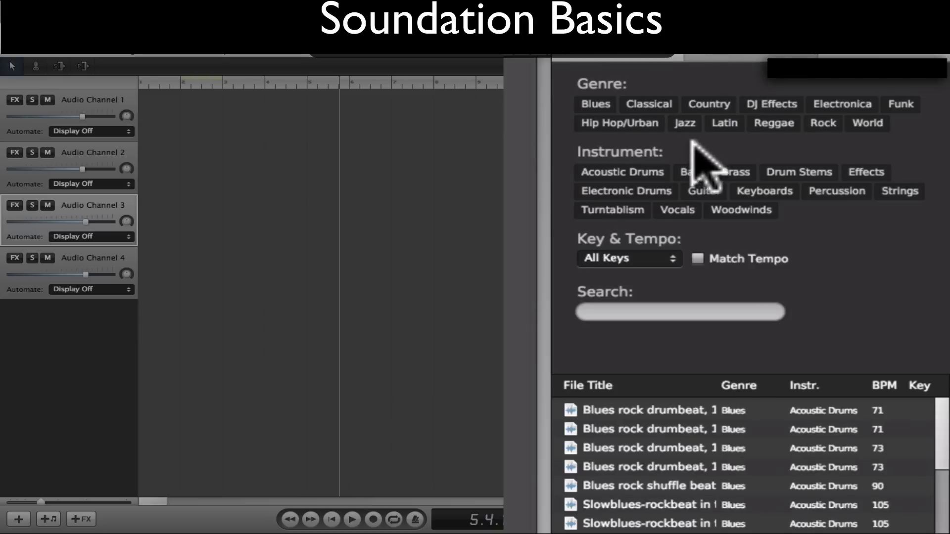
pyautogui.click(624, 55)
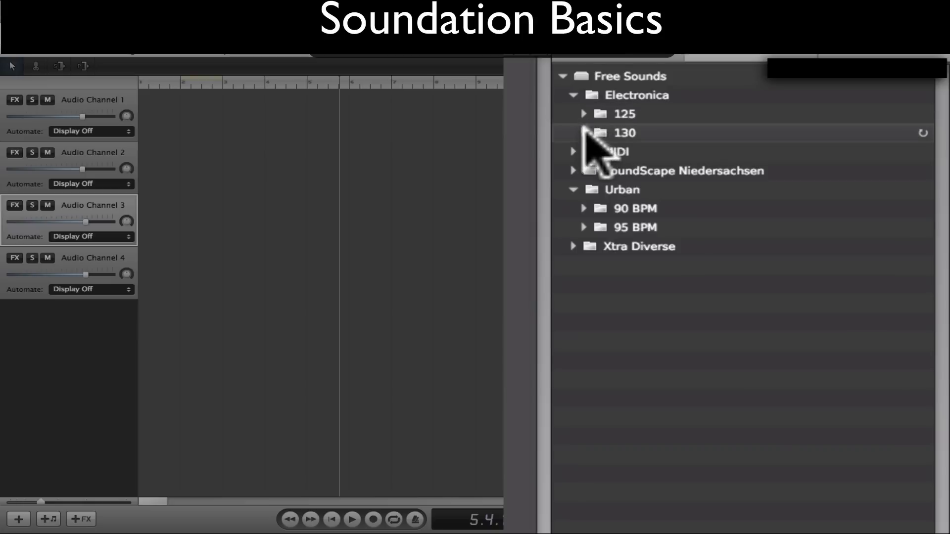
pyautogui.click(583, 227)
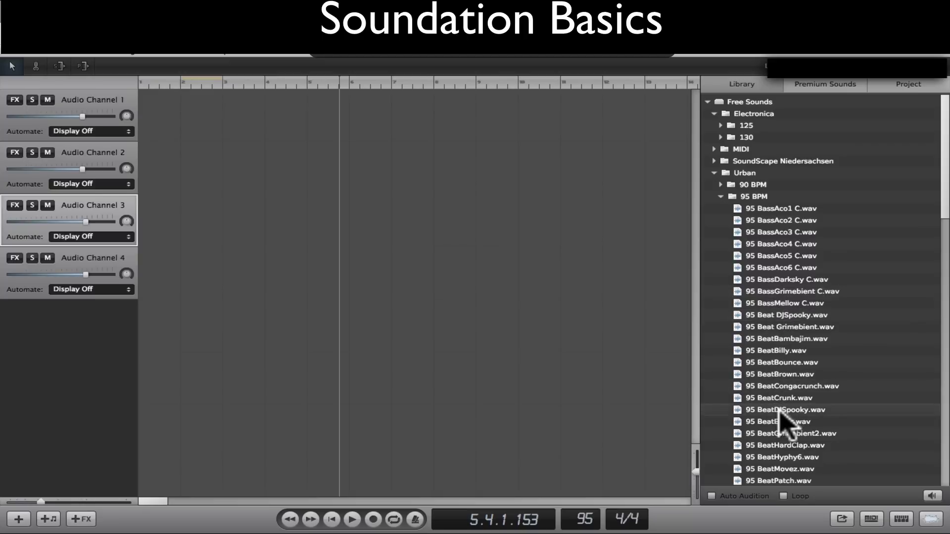
# Audition the BeatBounce, BeatBrown and BeatCrunk loops, removing the BeatBounce clip from channel 1.
pyautogui.moveTo(776, 365); pyautogui.dragTo(181, 117)
pyautogui.press('space')
pyautogui.press('space')
pyautogui.press('Delete')
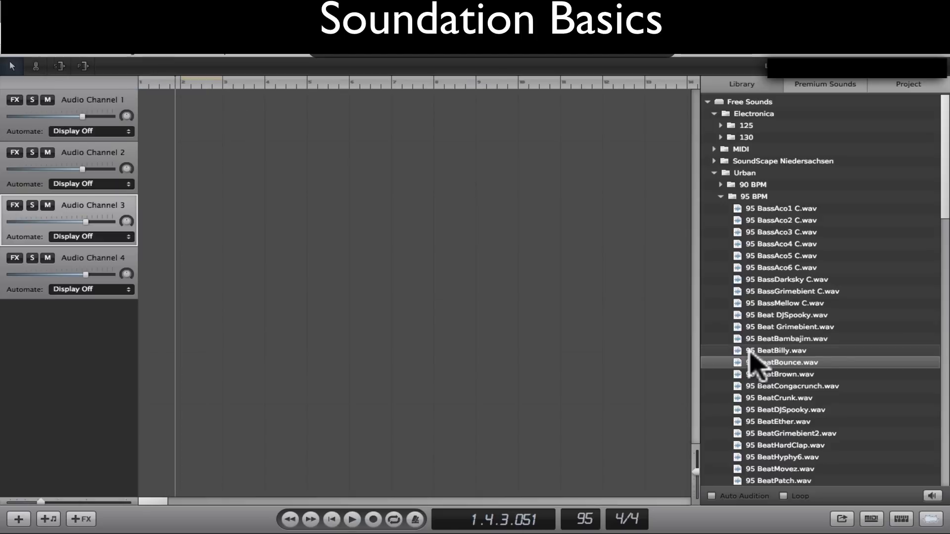
pyautogui.click(774, 374)
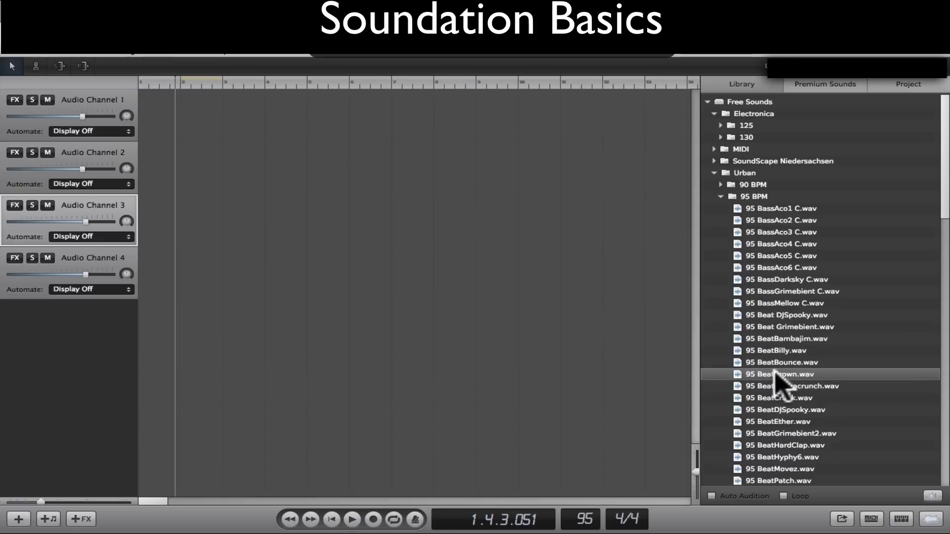
pyautogui.click(782, 395)
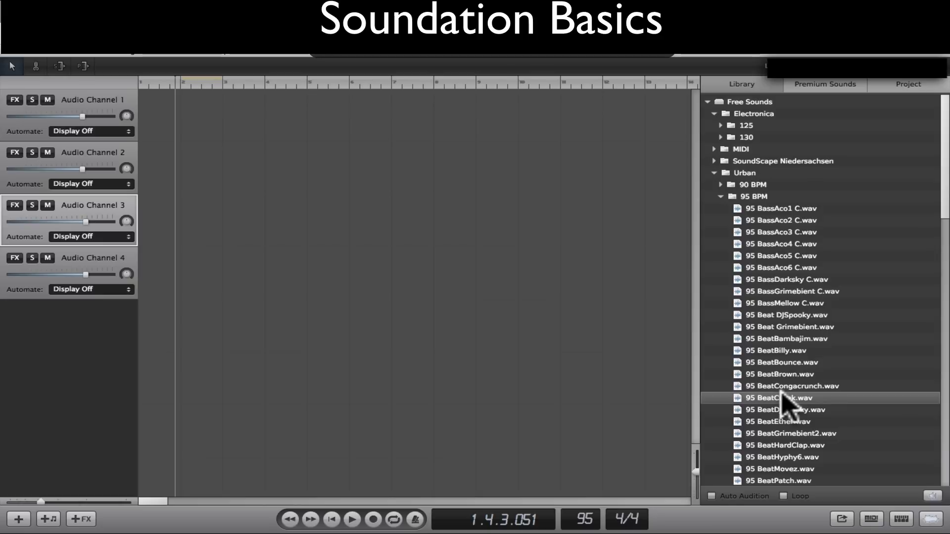
# Place 95 BeatBambajim at bar 1 of Audio Channel 1 and paste a copy at bar 2.
pyautogui.click(783, 341)
pyautogui.moveTo(784, 341); pyautogui.dragTo(172, 114)
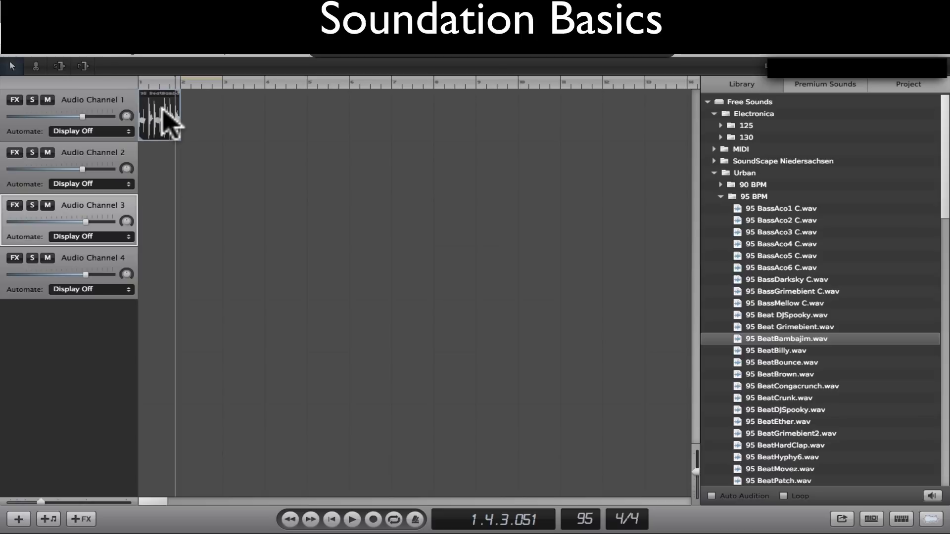
pyautogui.rightClick(162, 110)
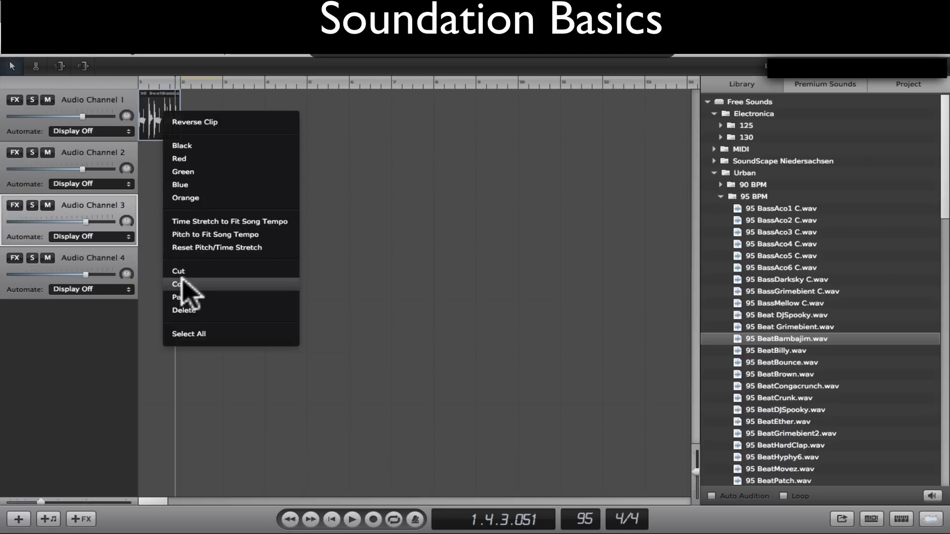
pyautogui.click(181, 252)
pyautogui.click(180, 80)
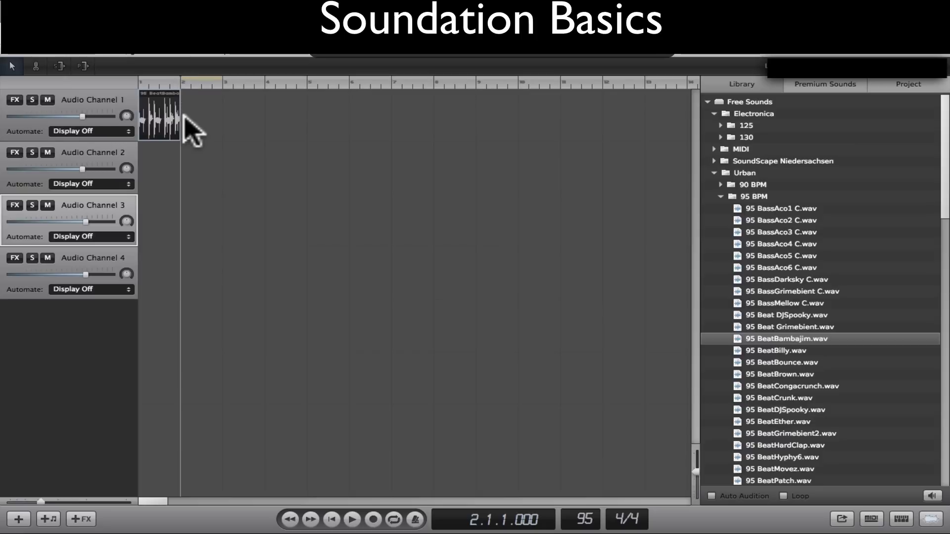
pyautogui.hotkey('ctrl', 'd')
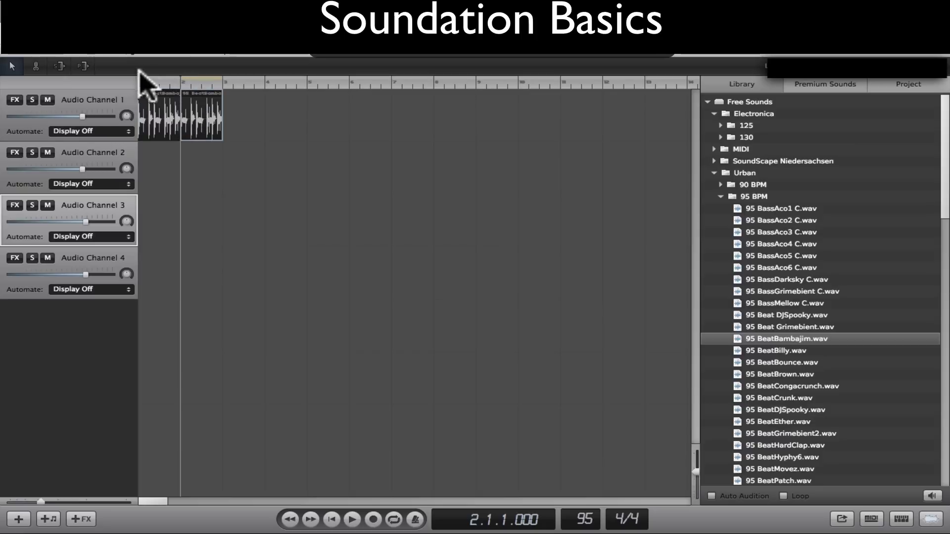
# Play the two beat clips from just before bar 2, then stop.
pyautogui.click(158, 81)
pyautogui.press('space')
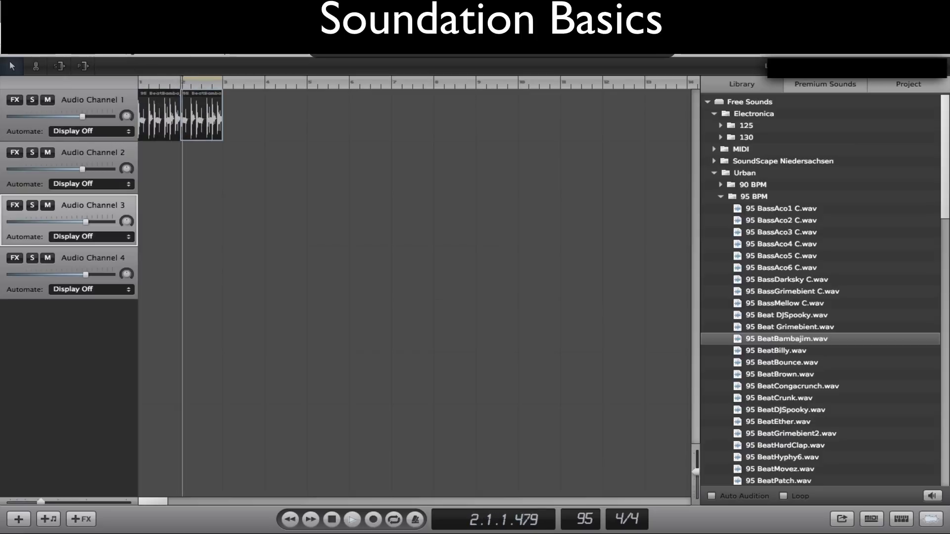
pyautogui.press('space')
# Put the 95 BassAco2 C loop at bar 1 of Audio Channel 2 and play beat with bass.
pyautogui.click(782, 243)
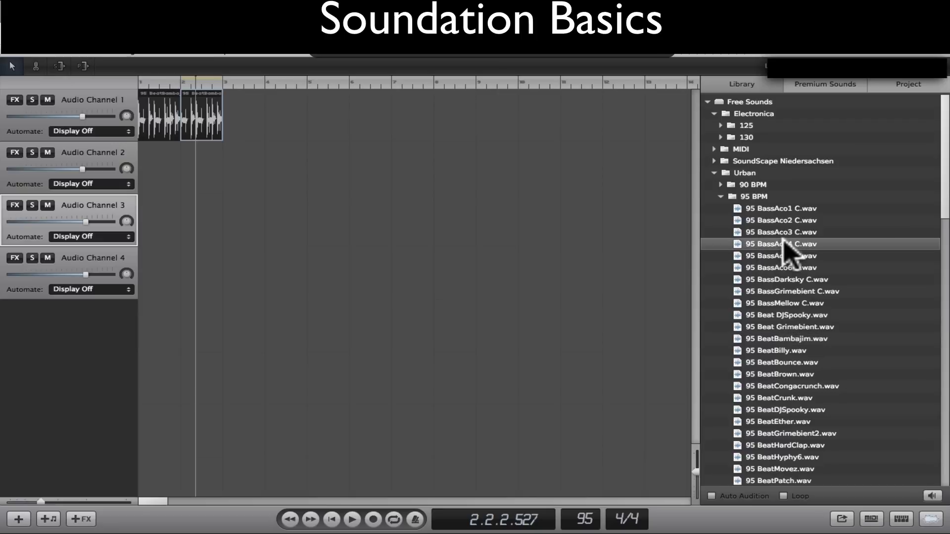
pyautogui.click(774, 218)
pyautogui.moveTo(772, 223); pyautogui.dragTo(165, 163)
pyautogui.click(143, 84)
pyautogui.press('space')
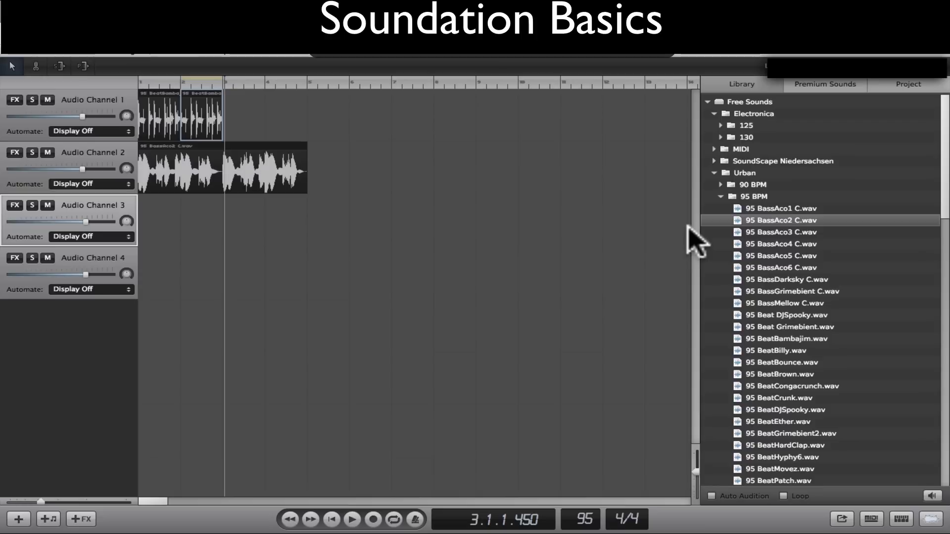
# Play the arrangement, then select the BassAco2 bass clip.
pyautogui.press('space')
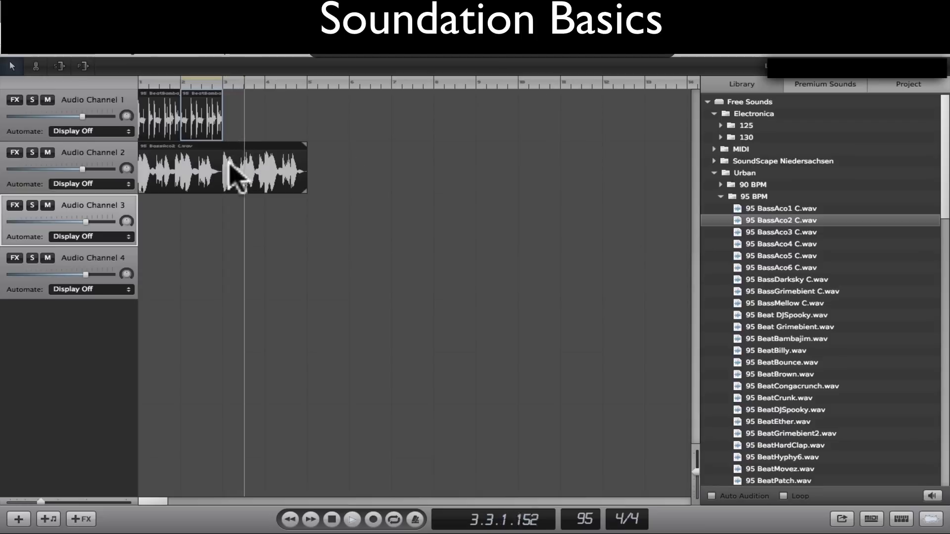
pyautogui.press('space')
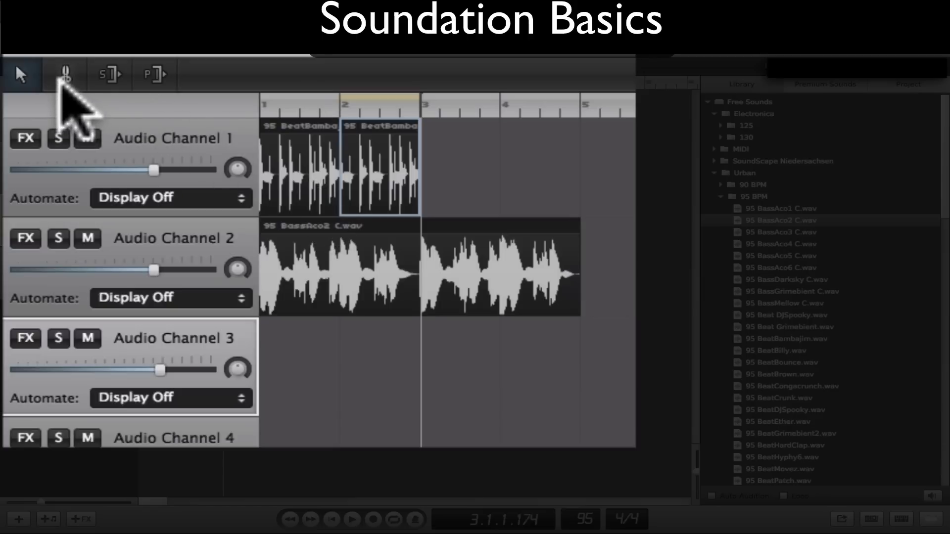
pyautogui.click(62, 78)
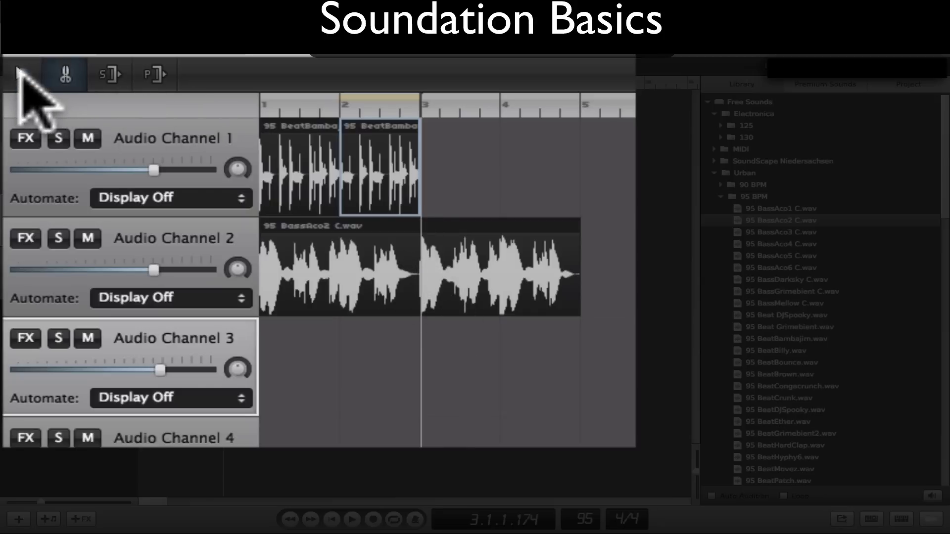
pyautogui.click(22, 74)
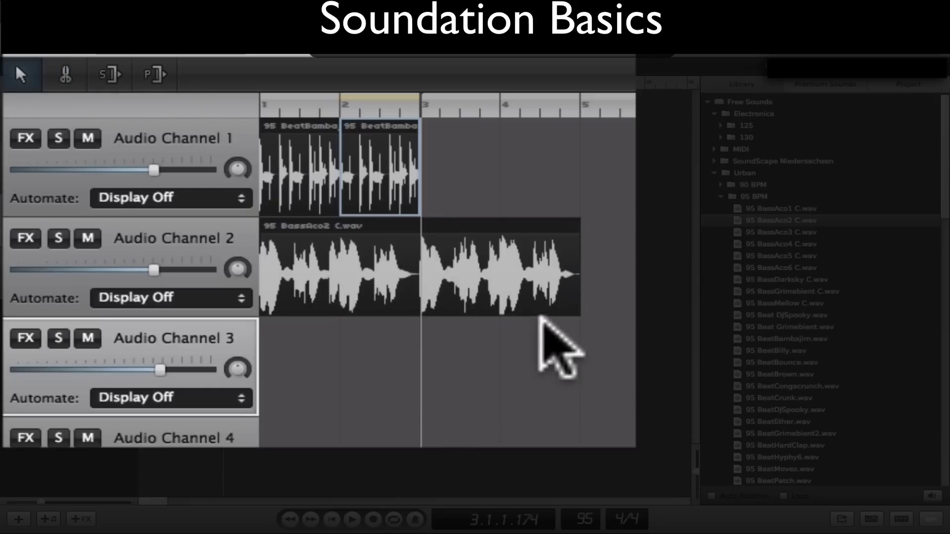
pyautogui.moveTo(523, 292); pyautogui.dragTo(501, 300)
# Split the bass clip at bar 3 and delete the leftover right piece.
pyautogui.click(65, 74)
pyautogui.click(422, 262)
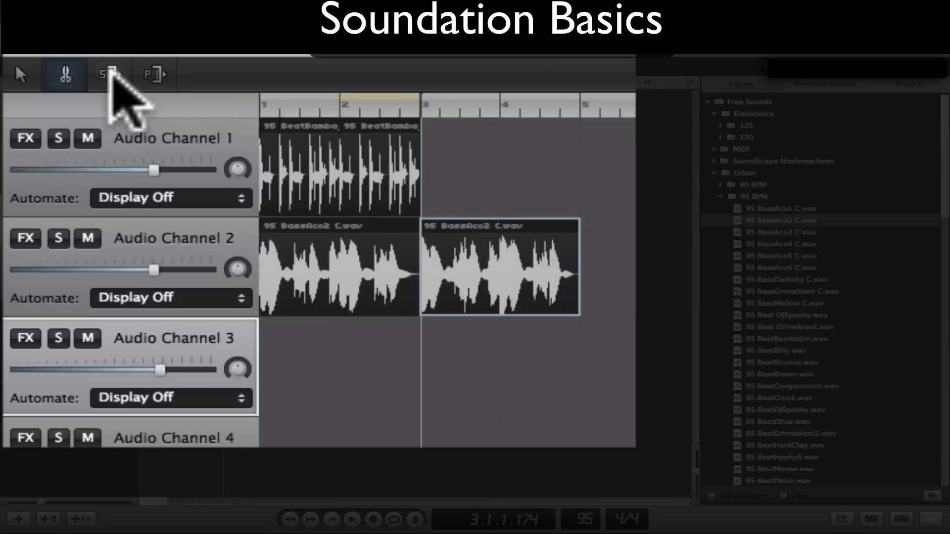
pyautogui.click(20, 73)
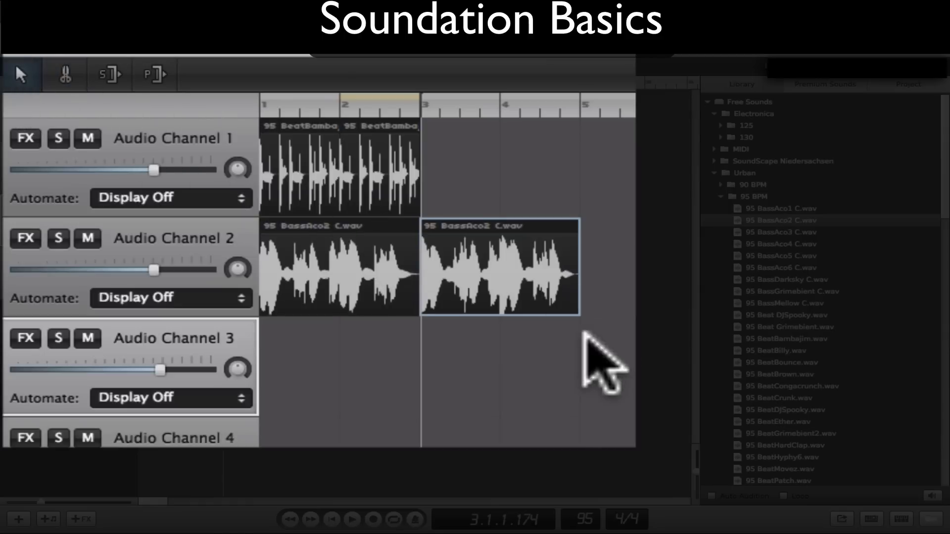
pyautogui.moveTo(534, 286); pyautogui.dragTo(376, 277)
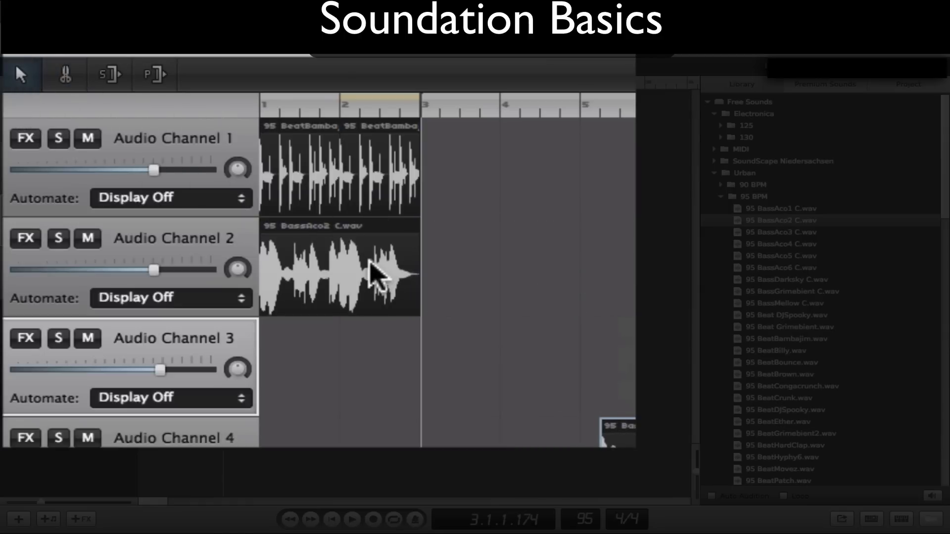
pyautogui.press('Delete')
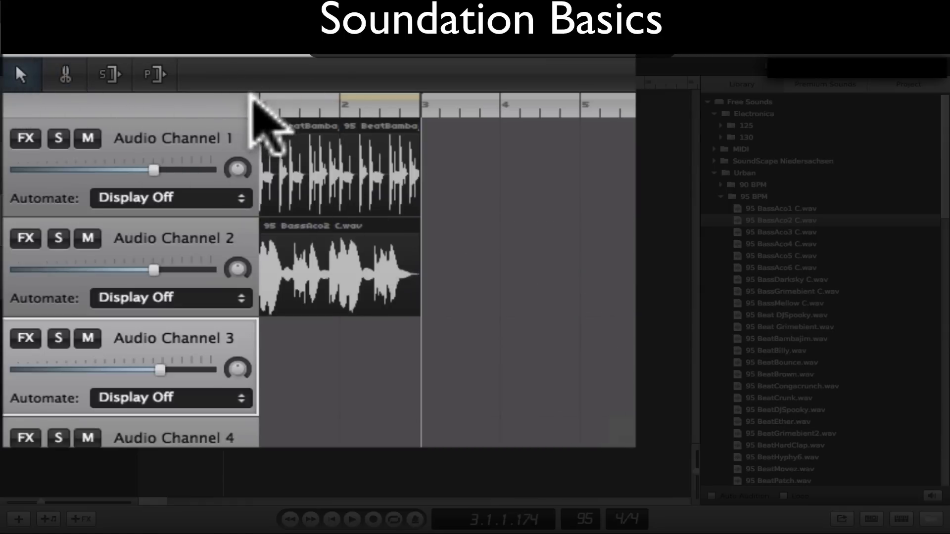
pyautogui.click(275, 98)
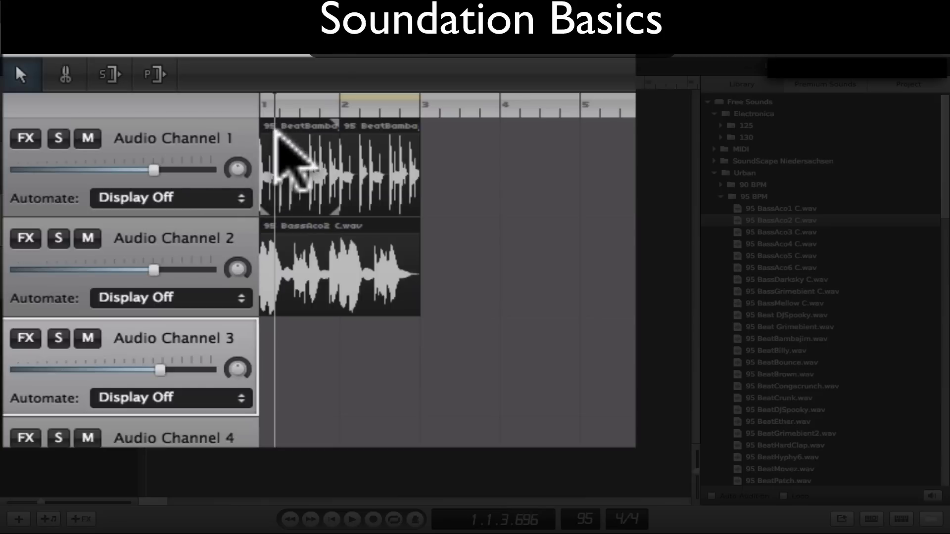
pyautogui.scroll(2, 271, 159)
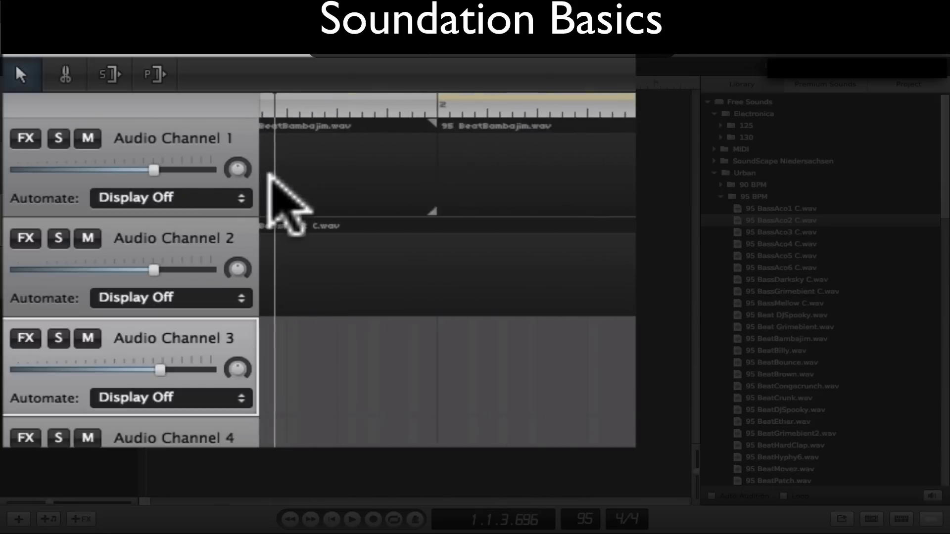
pyautogui.scroll(2, 271, 176)
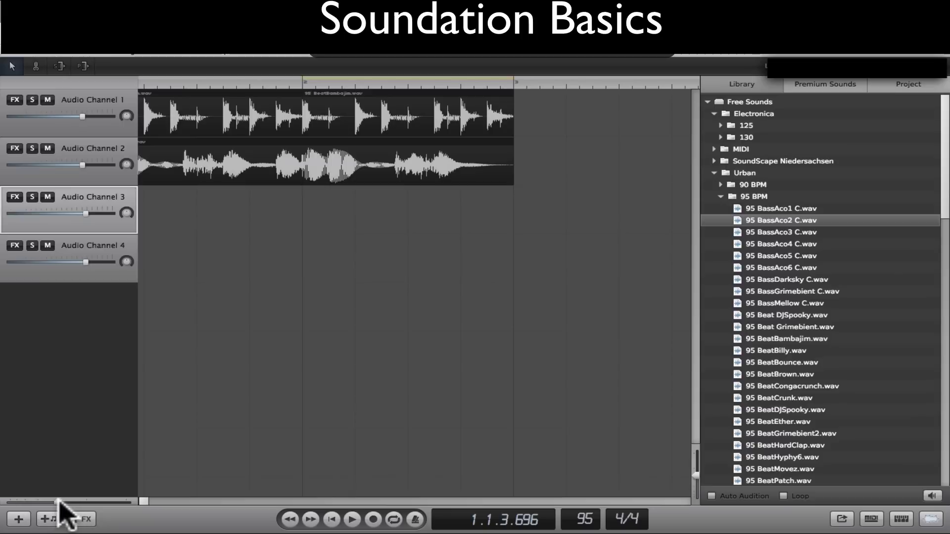
pyautogui.moveTo(35, 501); pyautogui.dragTo(52, 501)
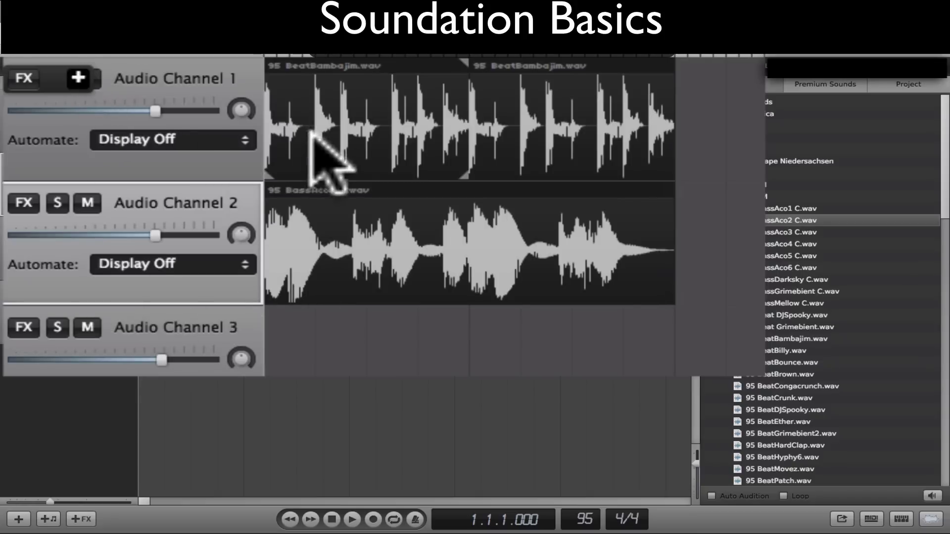
# Draw channel 1's volume automation rising at the beat's start and dropping at its end, then play.
pyautogui.click(163, 139)
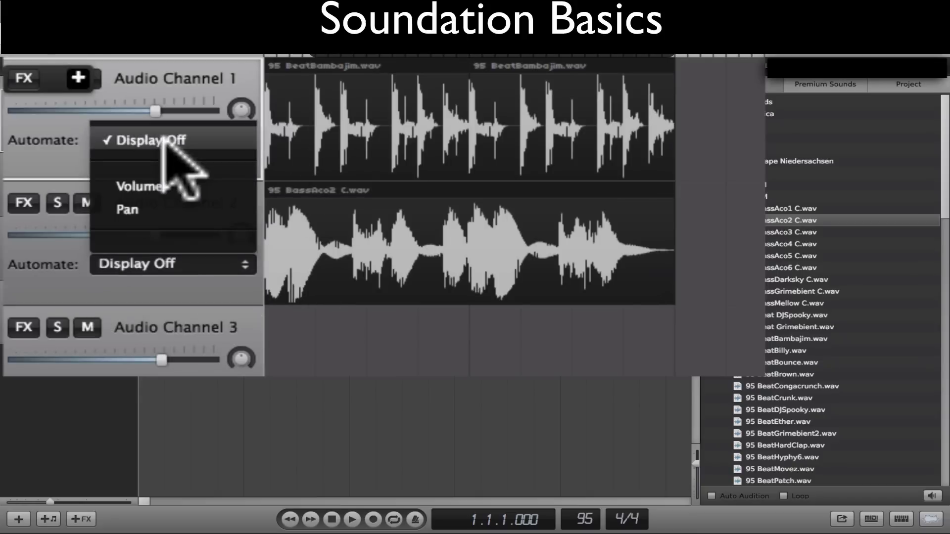
pyautogui.click(158, 187)
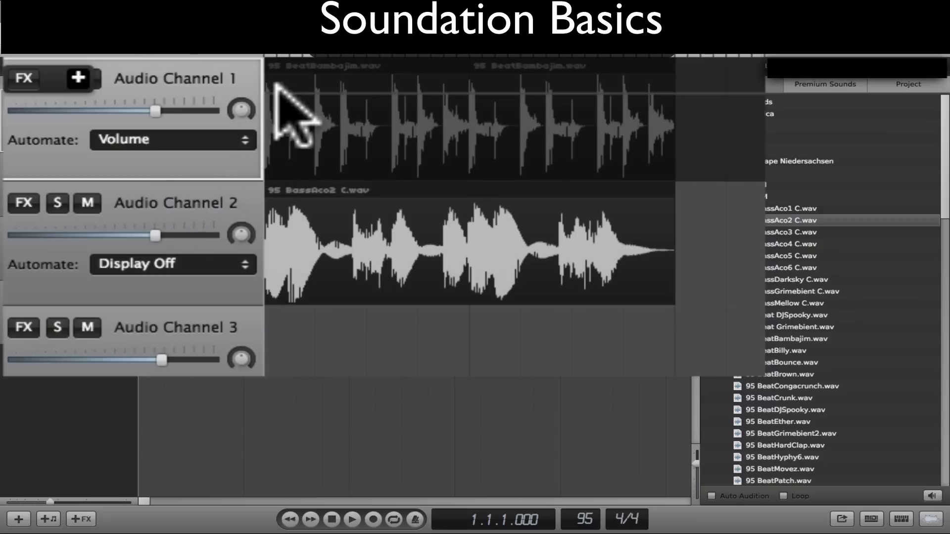
pyautogui.moveTo(268, 89); pyautogui.dragTo(268, 162)
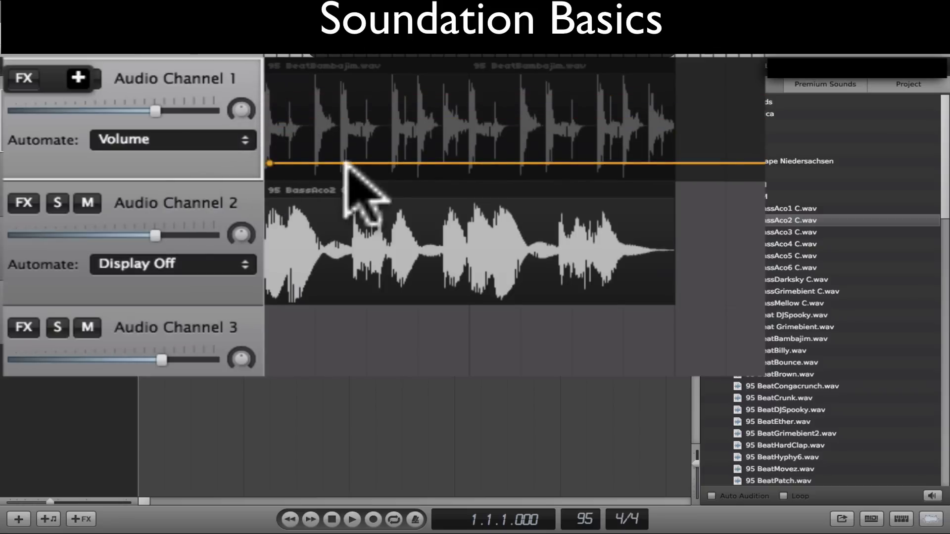
pyautogui.moveTo(401, 159); pyautogui.dragTo(337, 106)
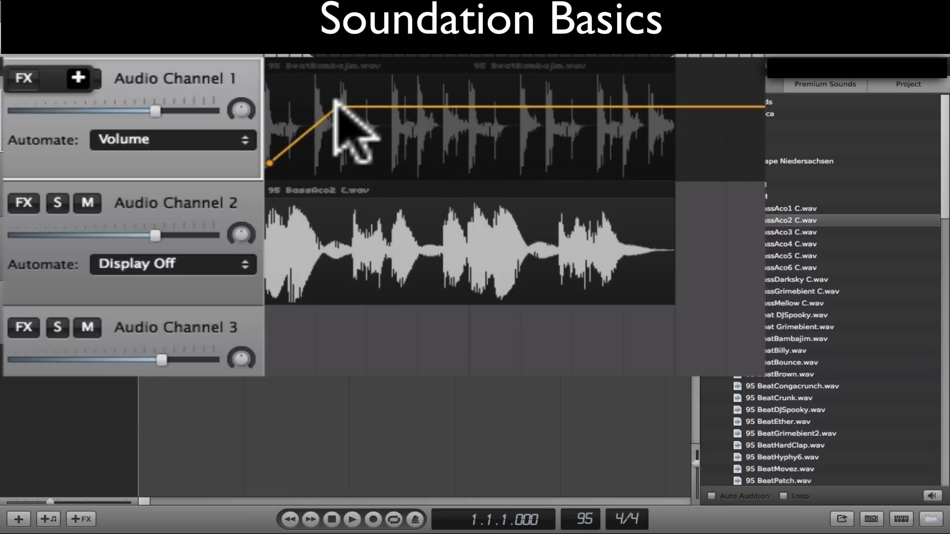
pyautogui.click(597, 106)
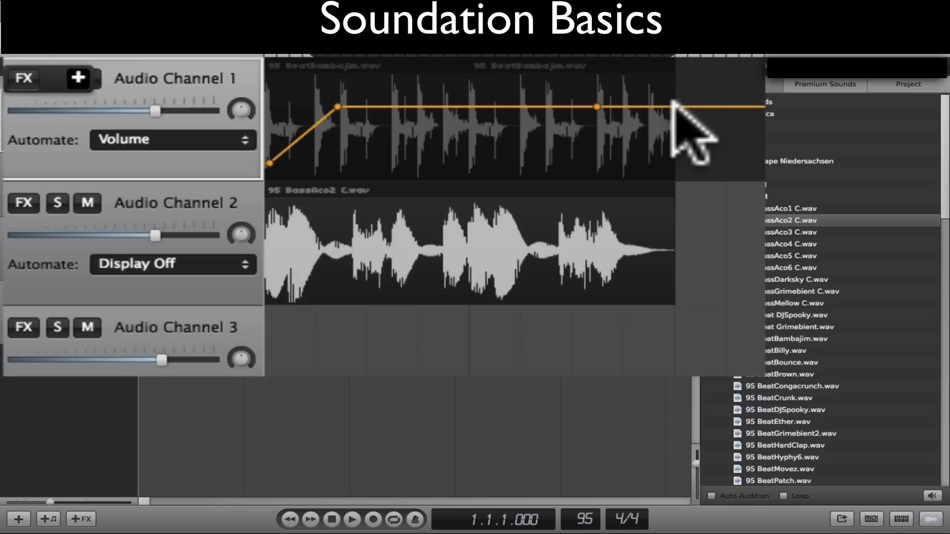
pyautogui.moveTo(673, 105); pyautogui.dragTo(670, 165)
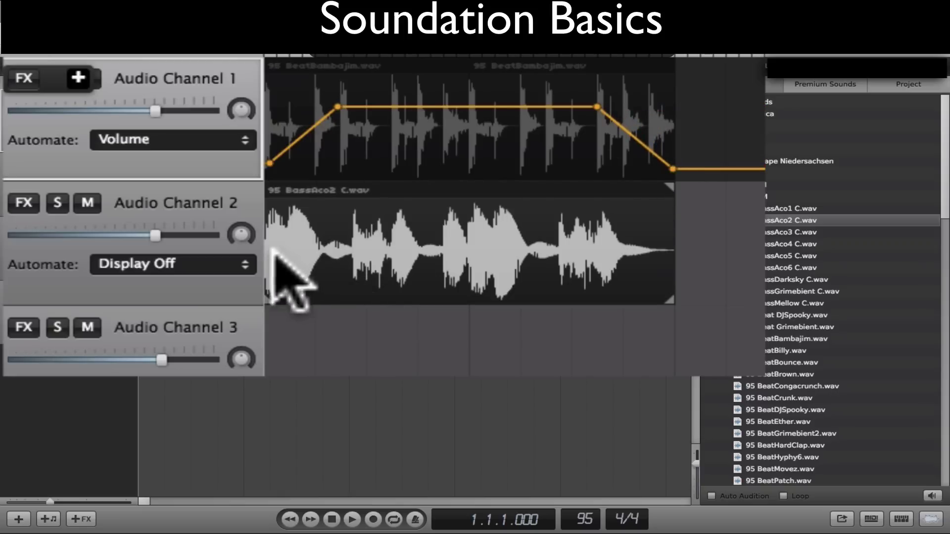
pyautogui.press('space')
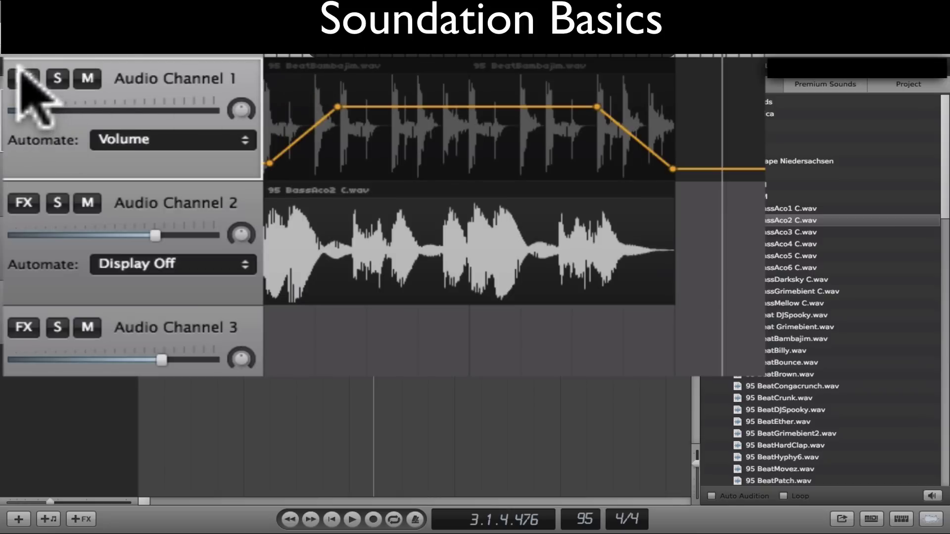
# Add the Wubfilter effect to Audio Channel 1 and close its settings panel.
pyautogui.click(77, 78)
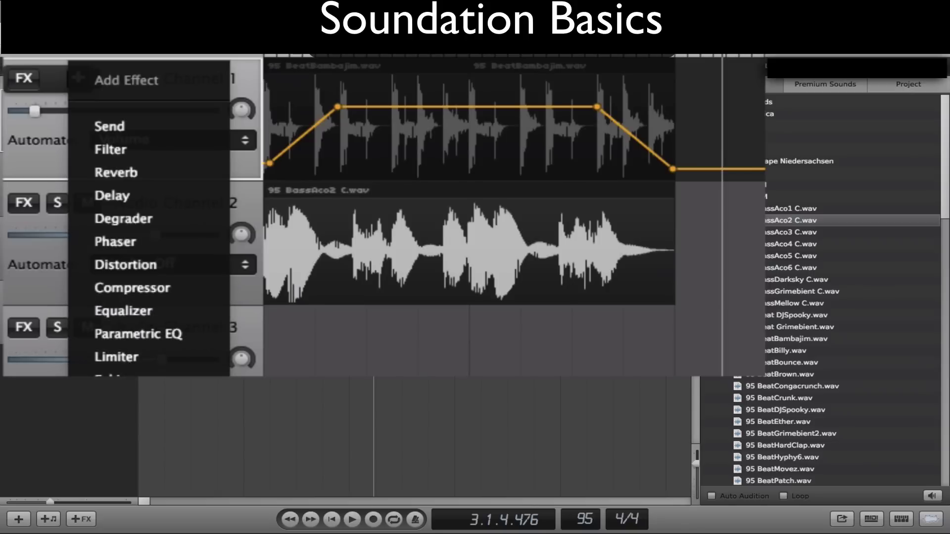
pyautogui.click(124, 369)
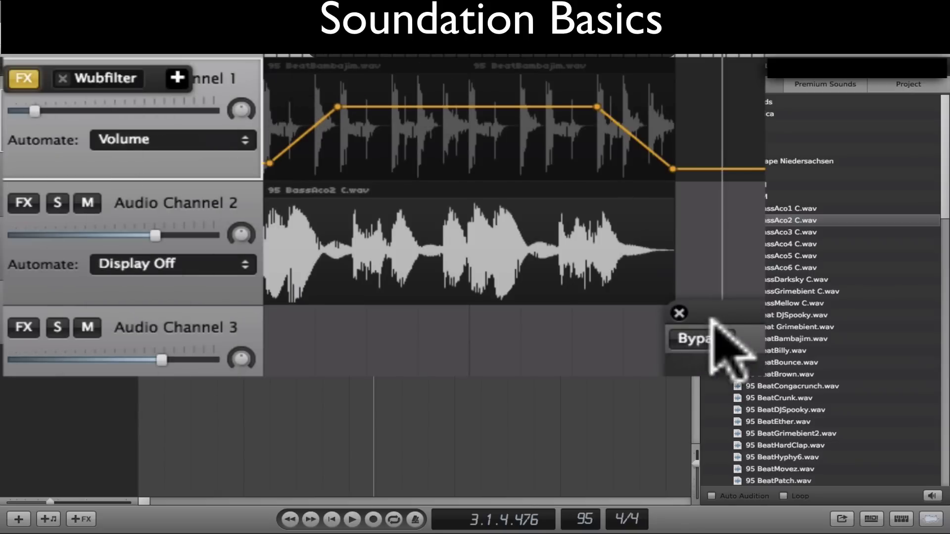
pyautogui.click(679, 312)
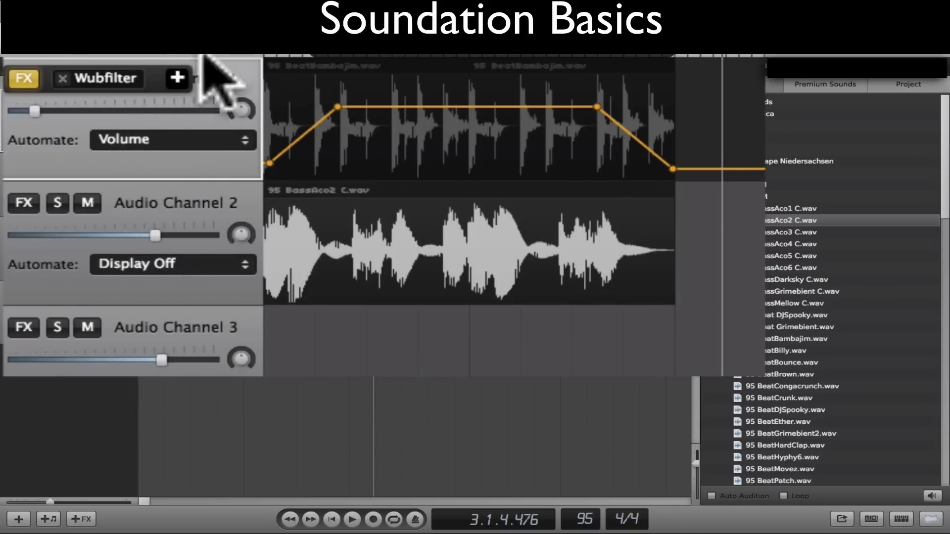
pyautogui.click(24, 79)
pyautogui.click(24, 79)
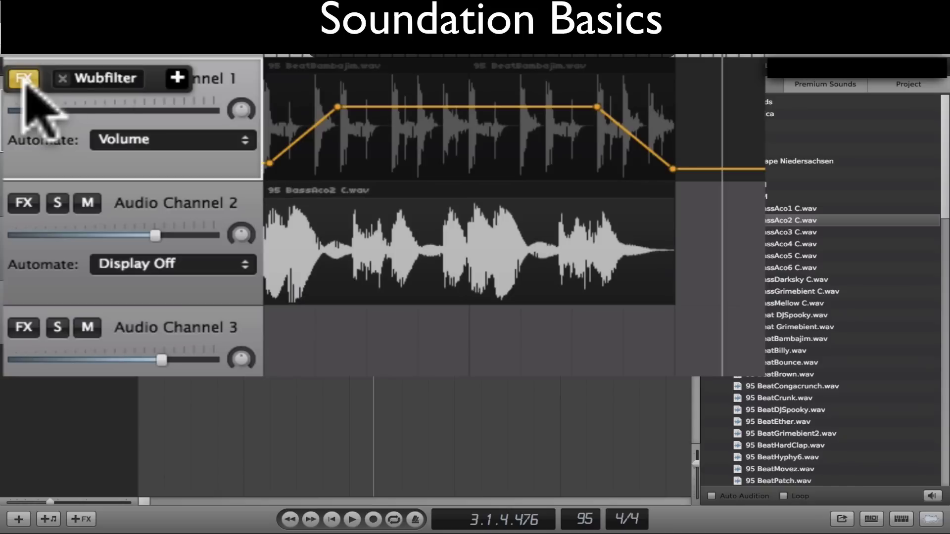
pyautogui.click(92, 79)
pyautogui.click(678, 313)
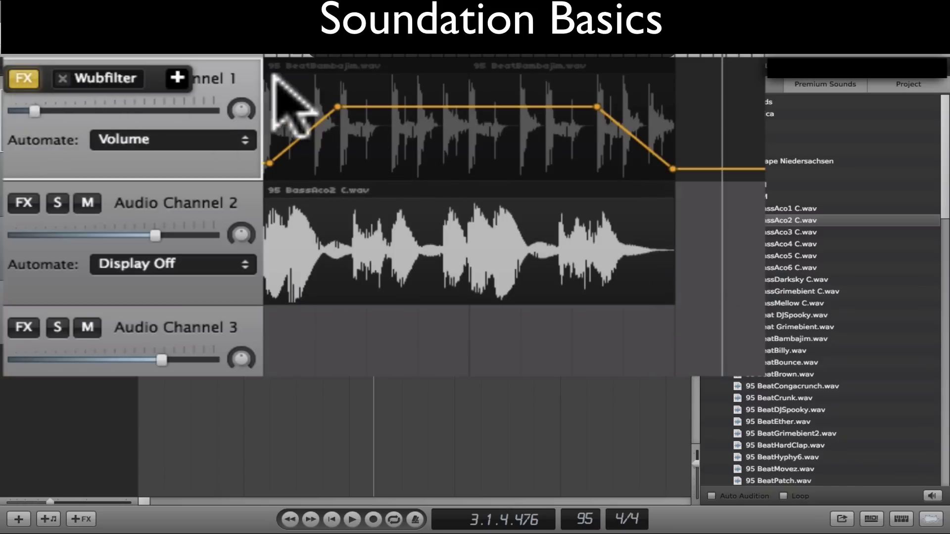
# Play the beat with Wubfilter, hide the effects strip, and replay from near the start.
pyautogui.press('space')
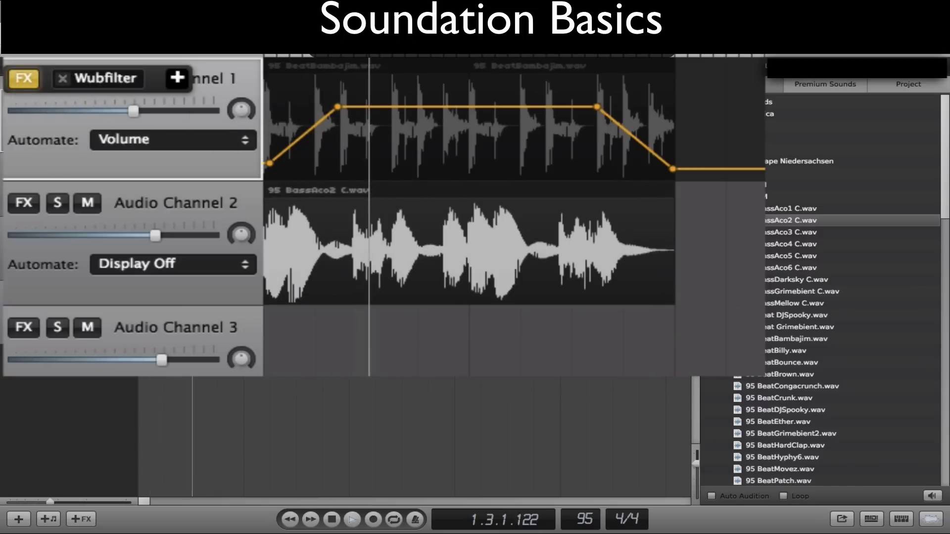
pyautogui.press('space')
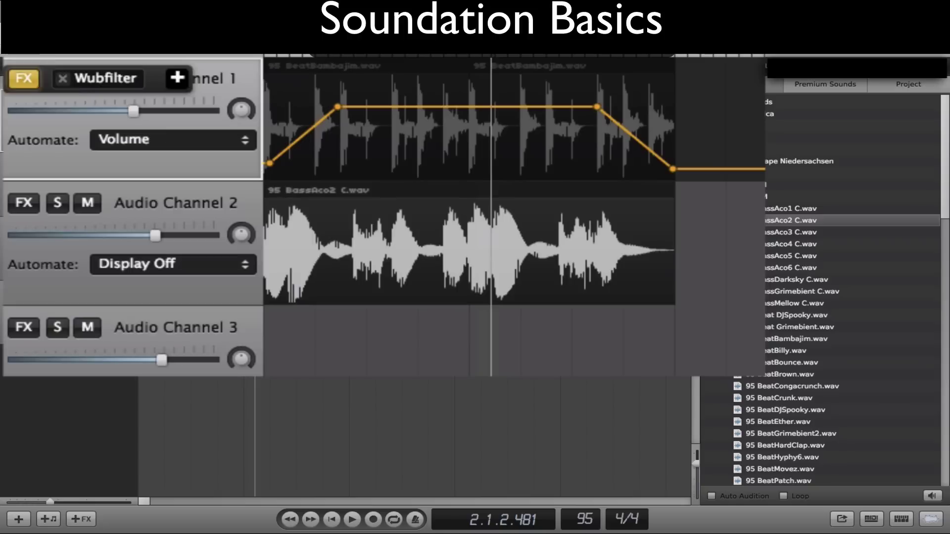
pyautogui.click(23, 78)
pyautogui.click(291, 55)
pyautogui.press('space')
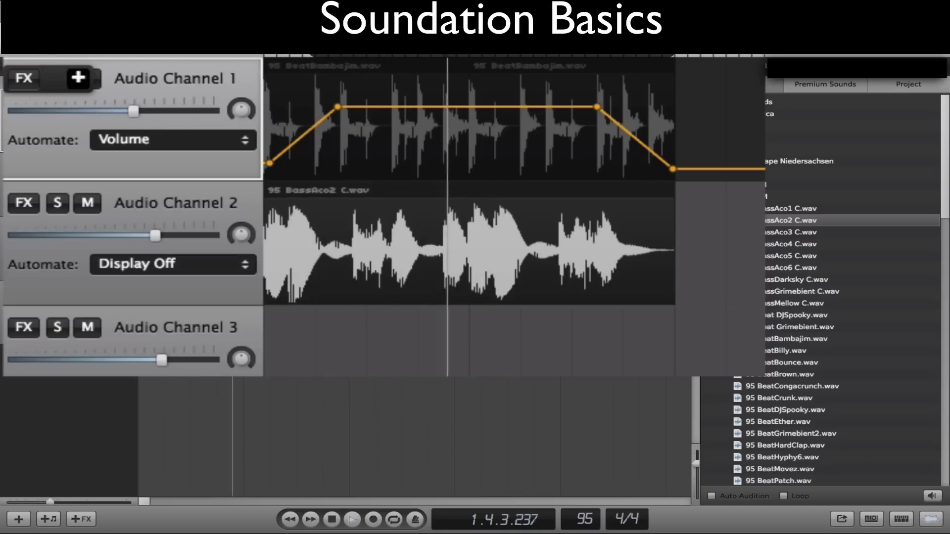
pyautogui.press('space')
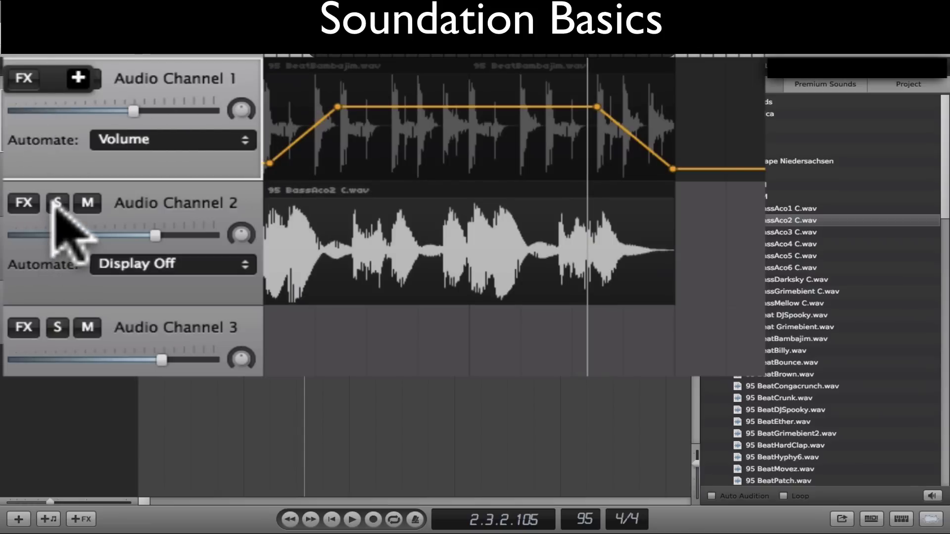
# Solo Audio Channel 2 and play the bass alone, then turn the solo off.
pyautogui.click(181, 189)
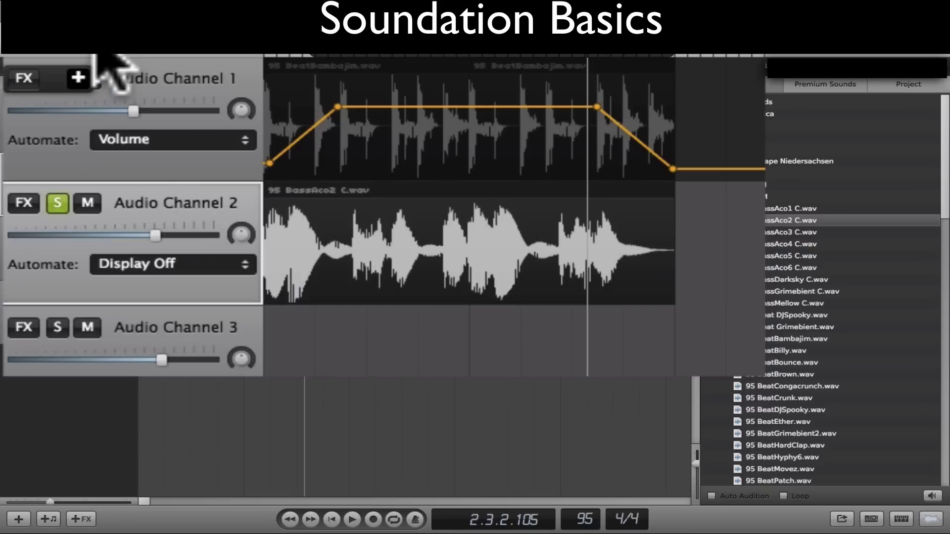
pyautogui.click(280, 55)
pyautogui.press('space')
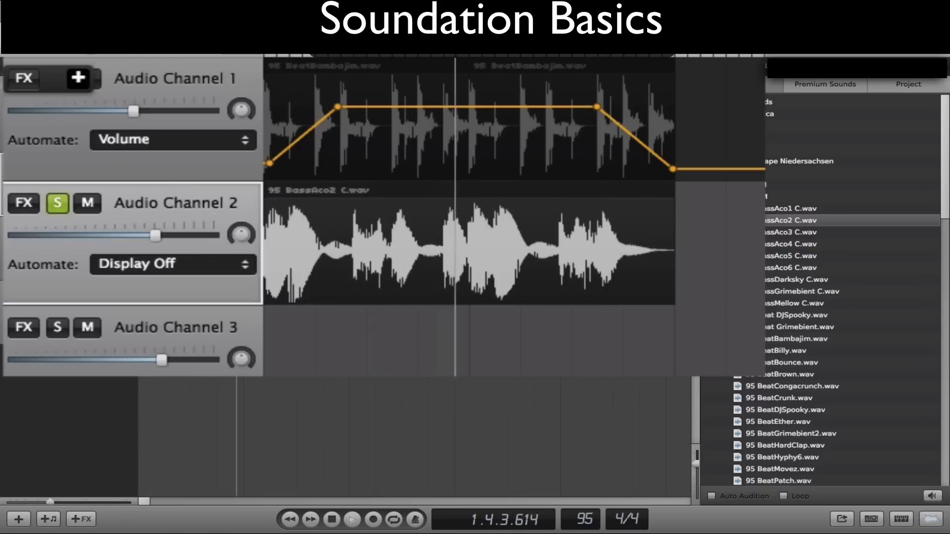
pyautogui.press('space')
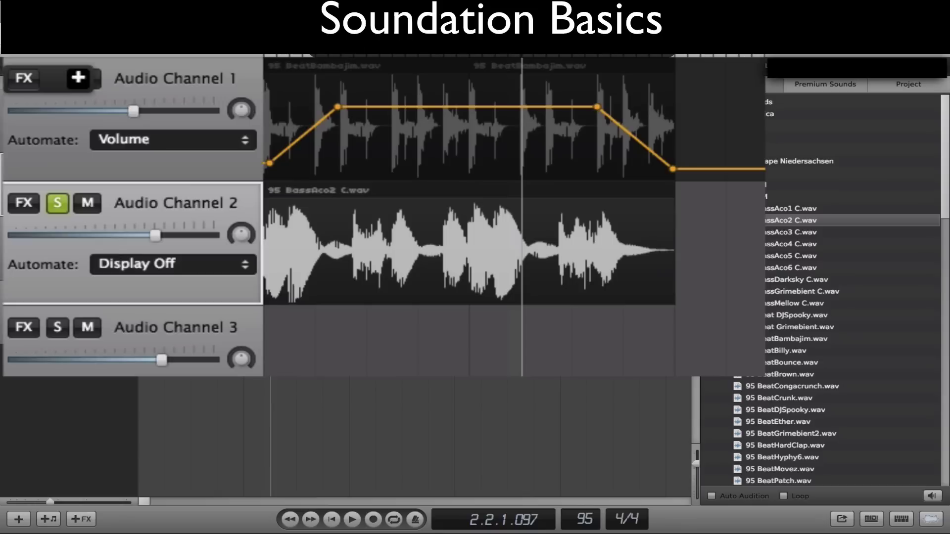
pyautogui.click(57, 202)
# Play with channel 2 muted, unmute it, and nudge channel 1's volume slightly higher.
pyautogui.click(282, 55)
pyautogui.press('space')
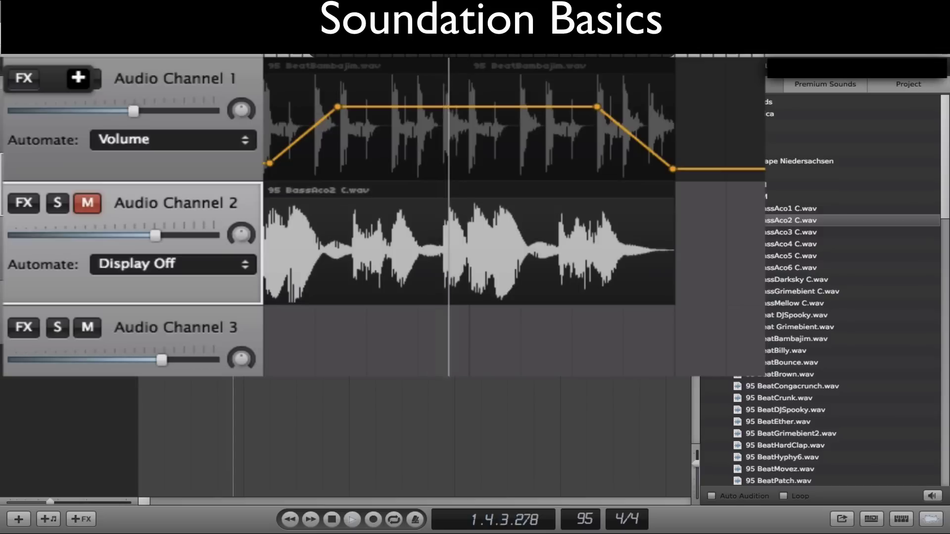
pyautogui.press('space')
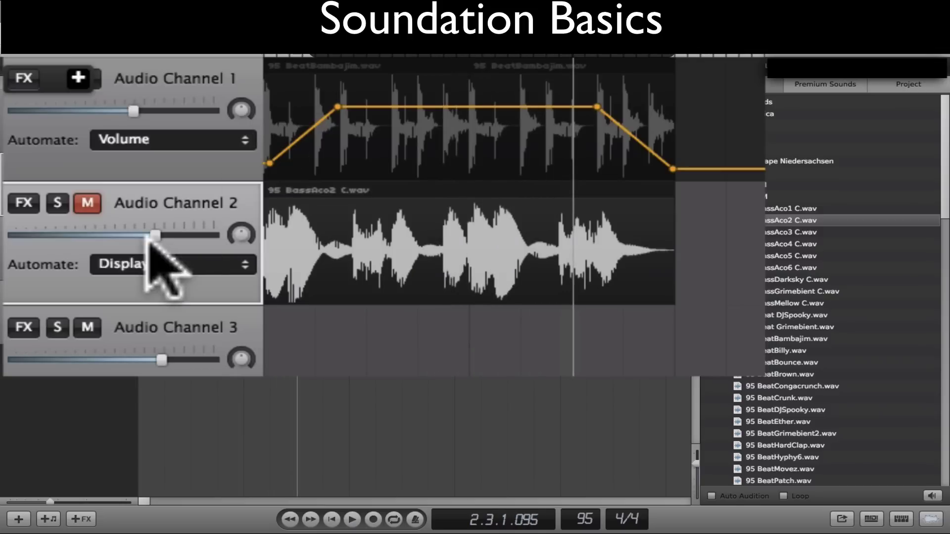
pyautogui.click(89, 202)
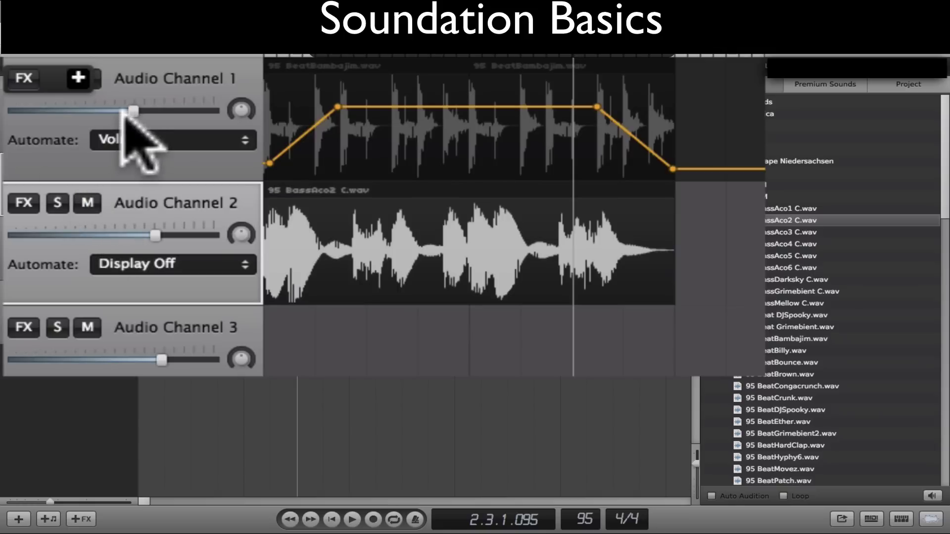
pyautogui.moveTo(133, 110)
pyautogui.mouseDown()
pyautogui.moveTo(186, 110)
pyautogui.moveTo(131, 110)
pyautogui.moveTo(162, 109)
pyautogui.moveTo(131, 110)
pyautogui.moveTo(151, 110)
pyautogui.mouseUp()
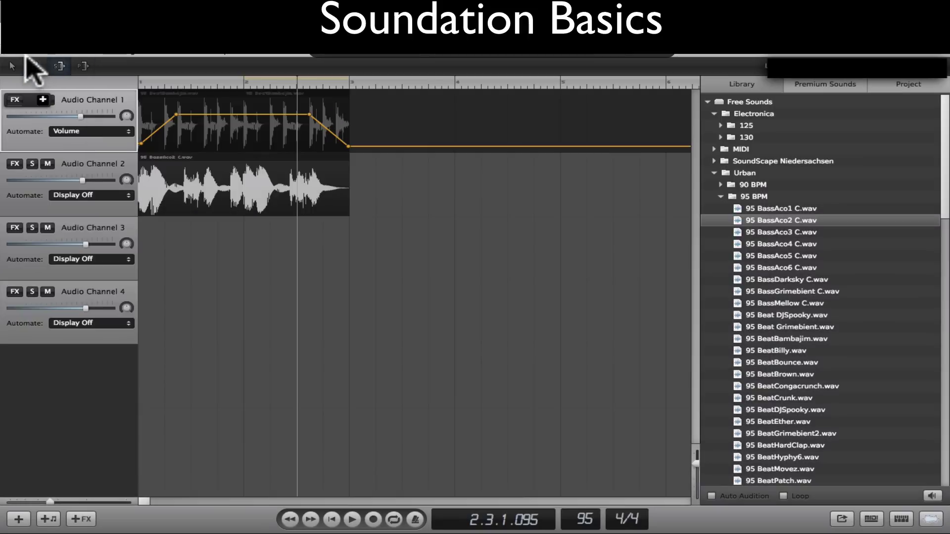
# Save the song under the name 'BeatBass' using Save As.
pyautogui.click(26, 56)
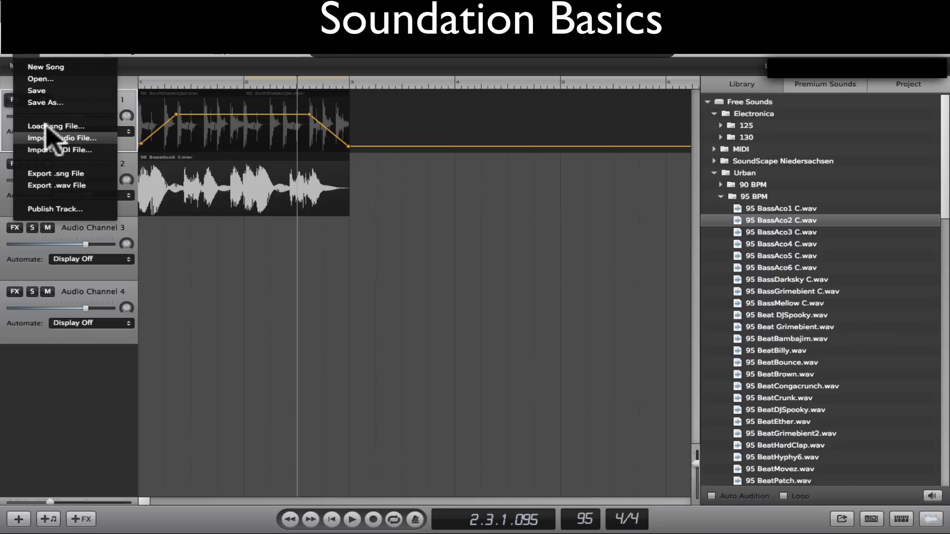
pyautogui.click(46, 102)
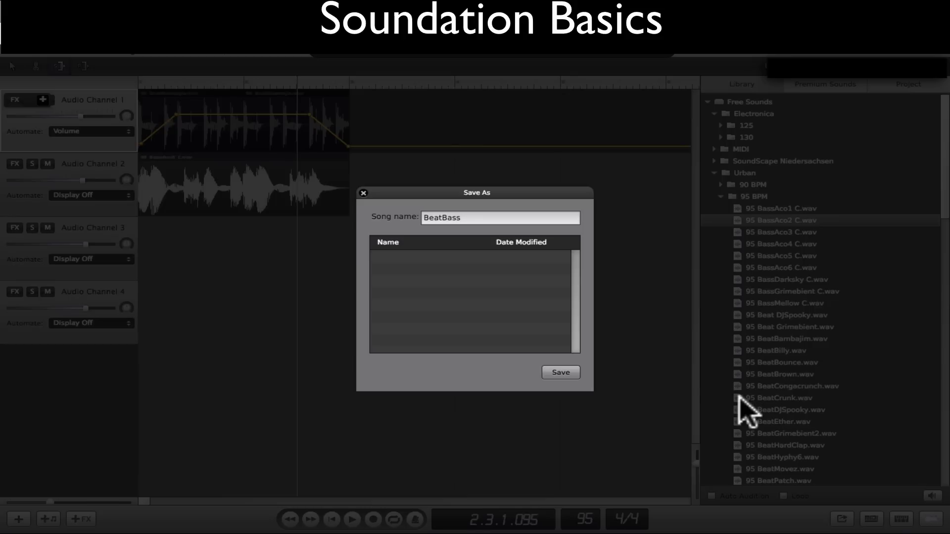
pyautogui.click(564, 374)
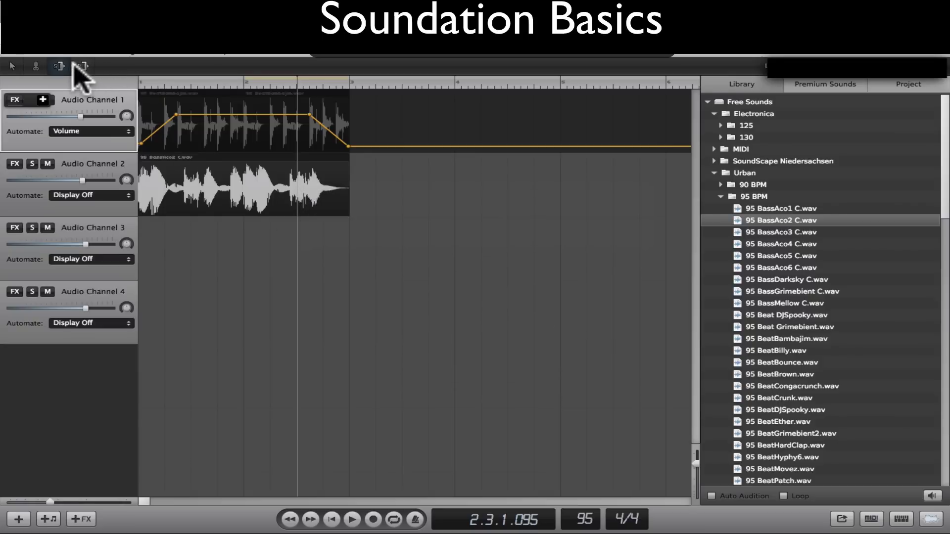
# Bring up the File menu with its export and Publish Track options.
pyautogui.click(24, 53)
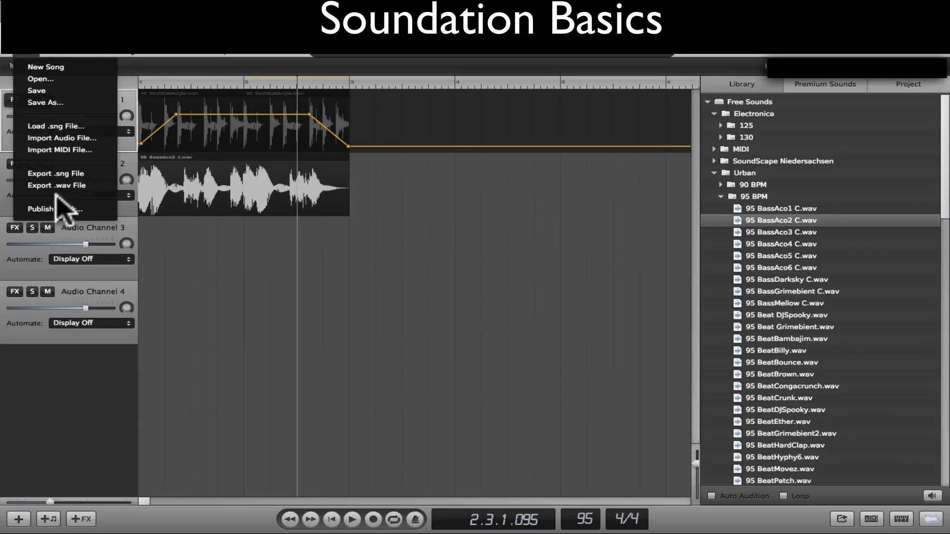